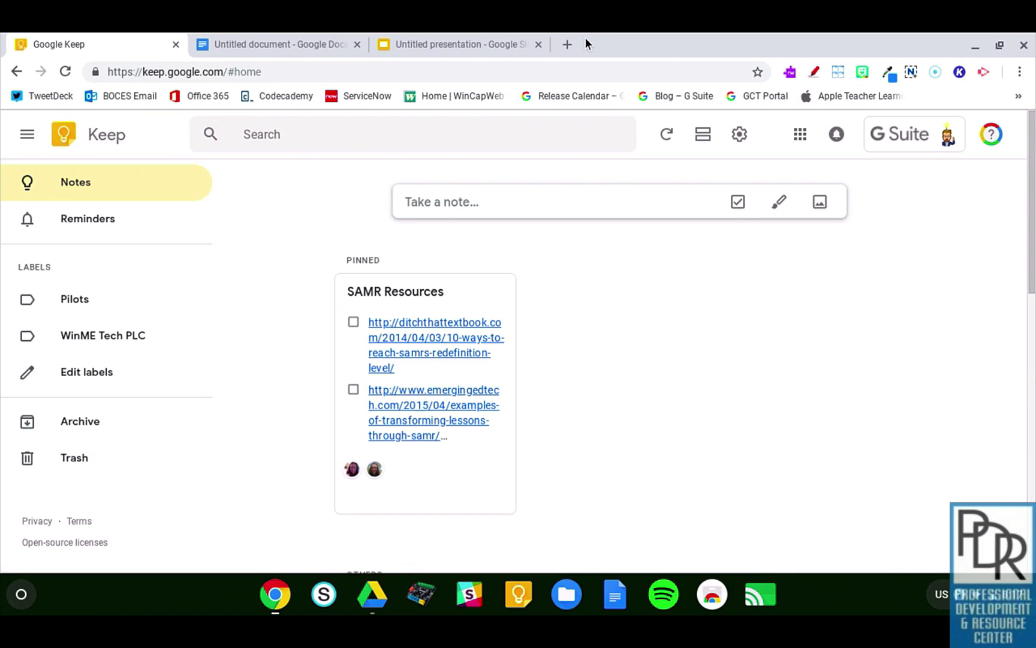
pyautogui.click(568, 44)
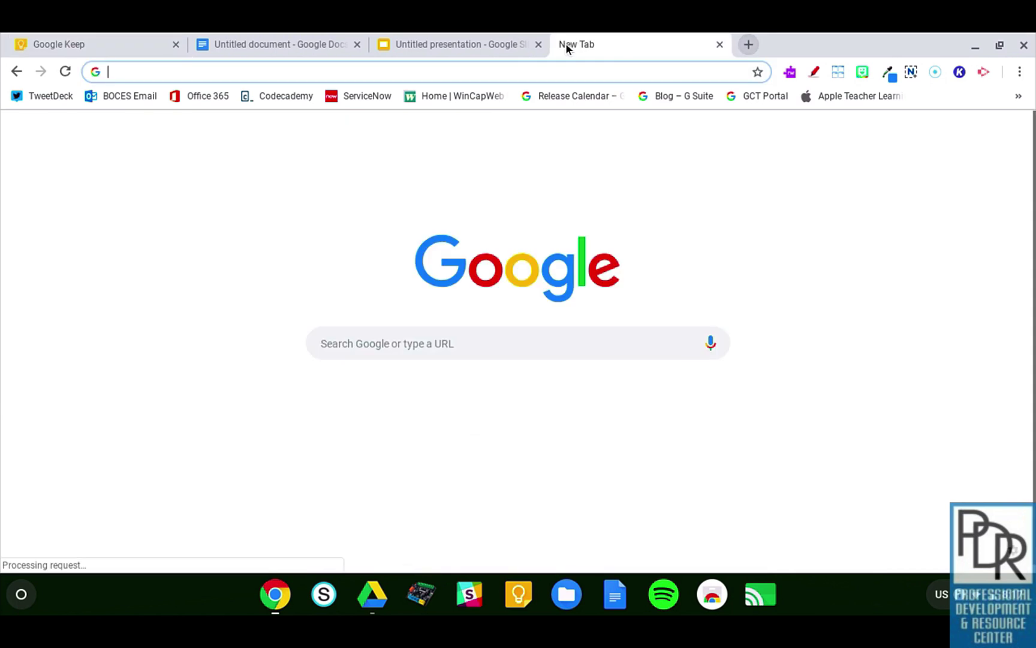
pyautogui.click(936, 133)
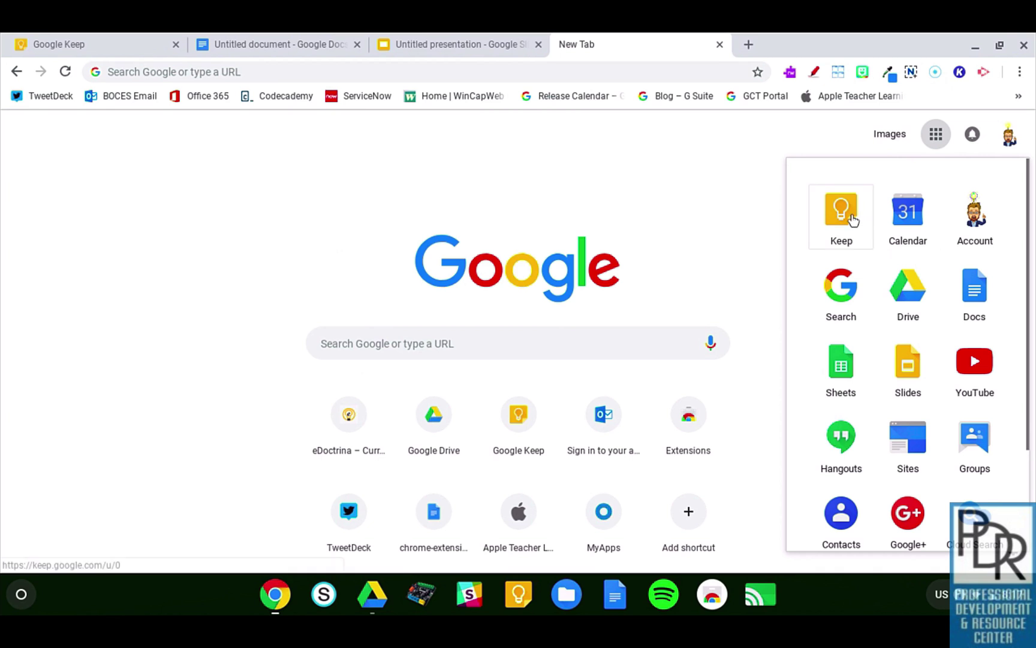
pyautogui.scroll(-5, 885, 266)
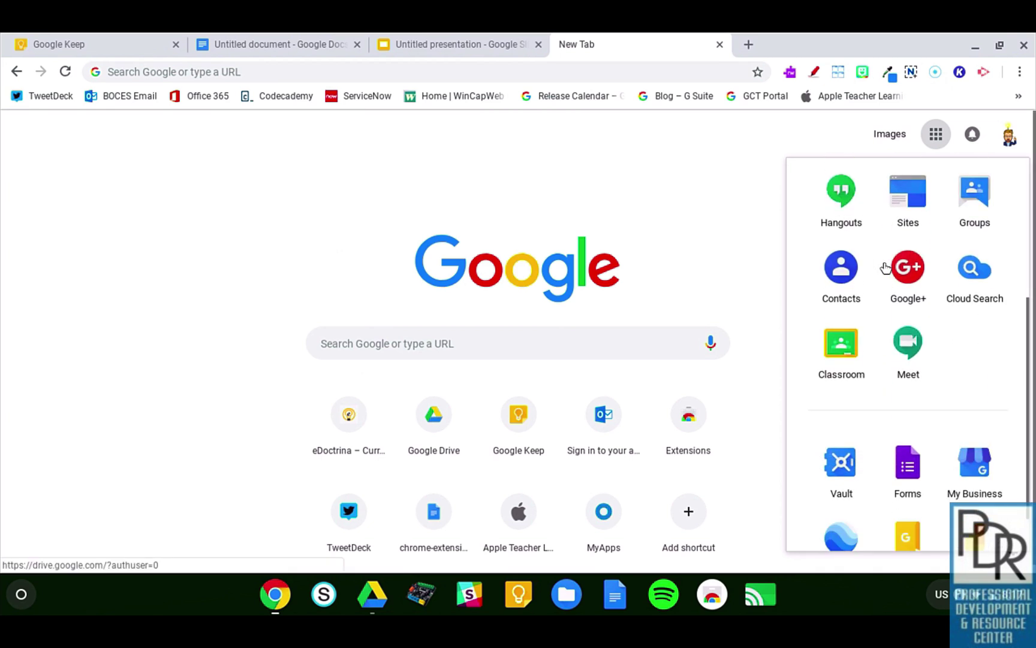
pyautogui.scroll(5, 885, 267)
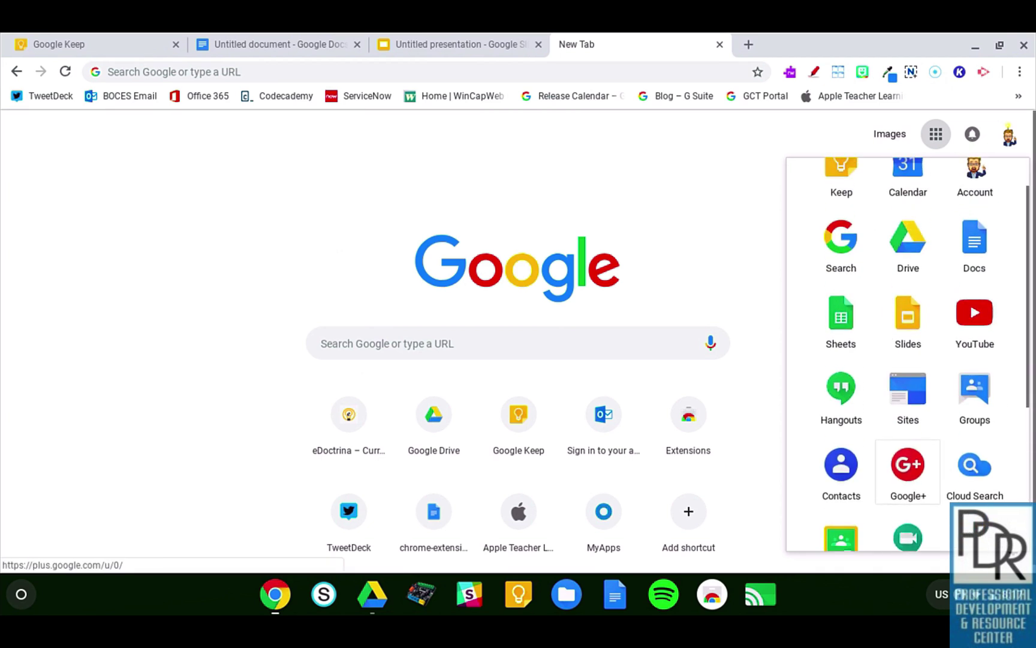
pyautogui.click(645, 220)
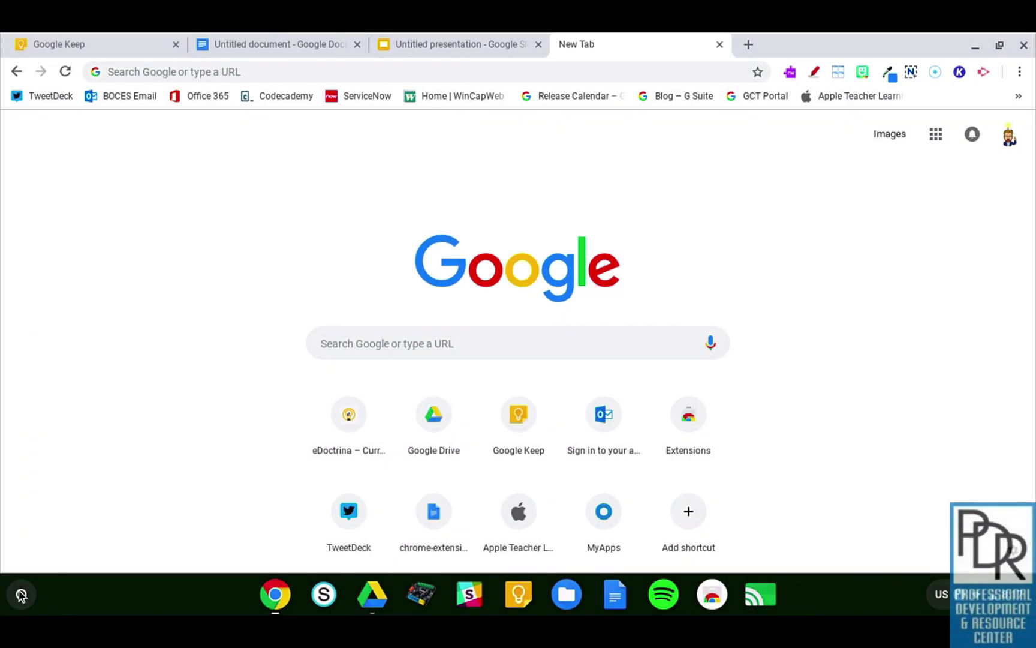
pyautogui.click(21, 594)
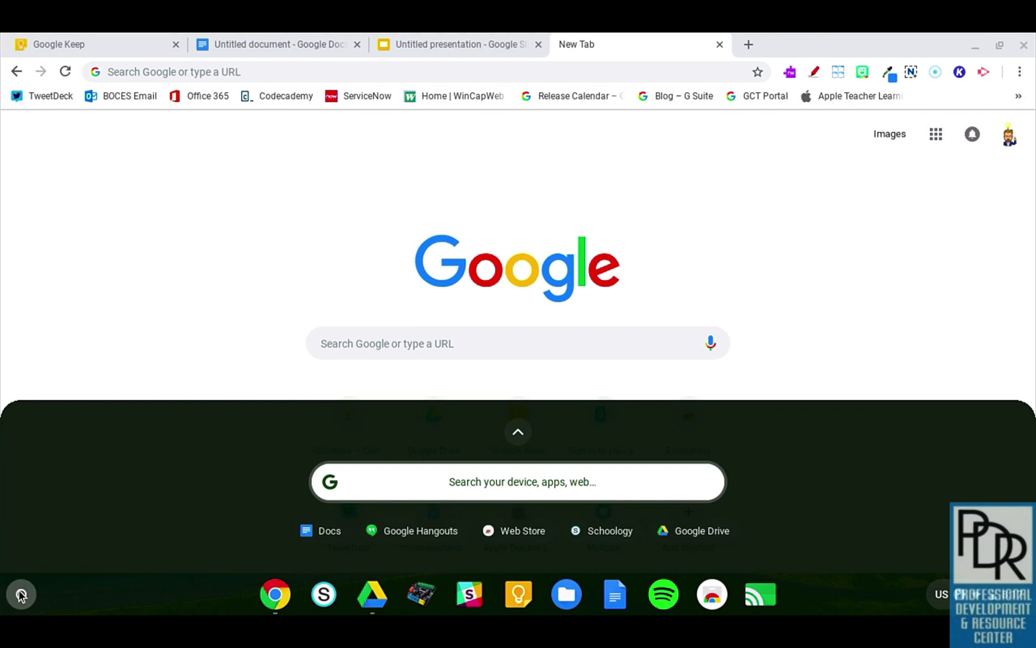
pyautogui.click(520, 433)
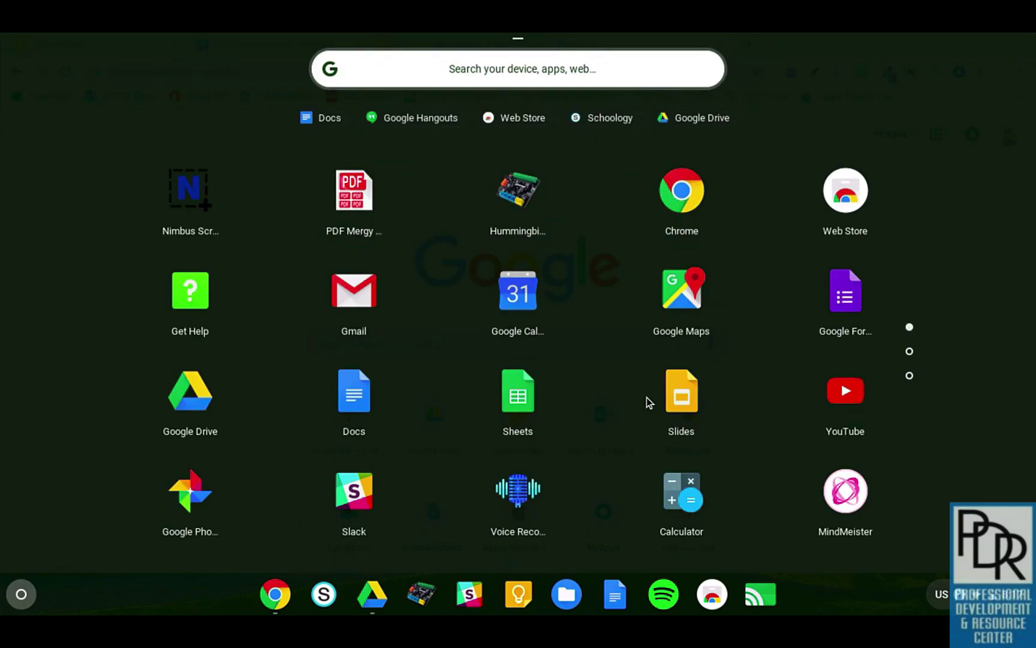
pyautogui.scroll(-2, 646, 397)
pyautogui.scroll(1, 635, 365)
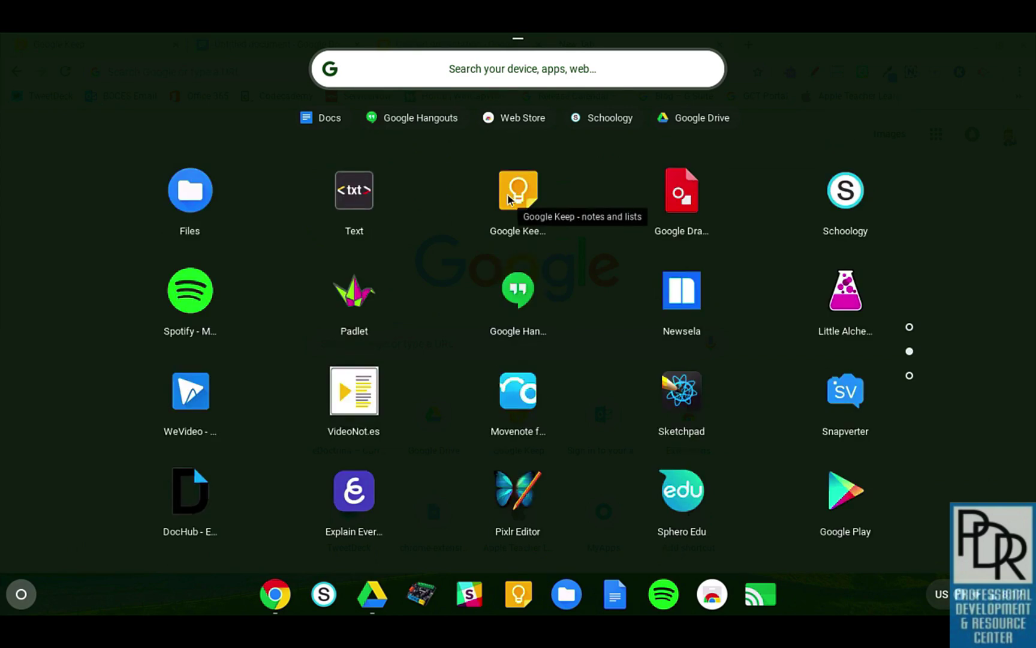
pyautogui.click(259, 34)
# Step: Load keep.google.com in the new Chrome tab to show the Keep notes page
pyautogui.click(675, 72)
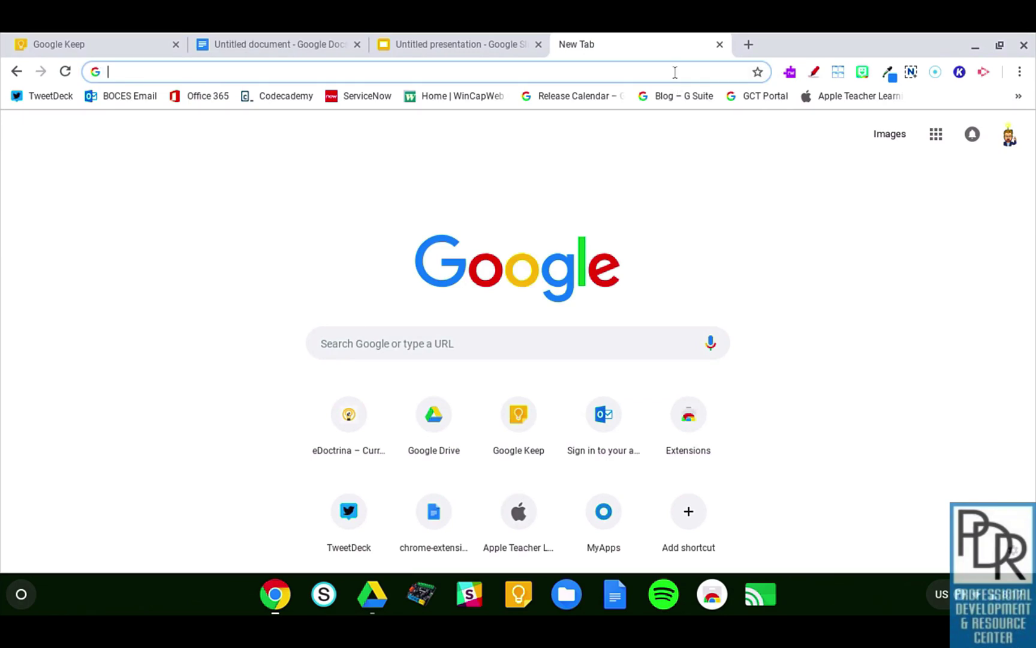
pyautogui.write('keep')
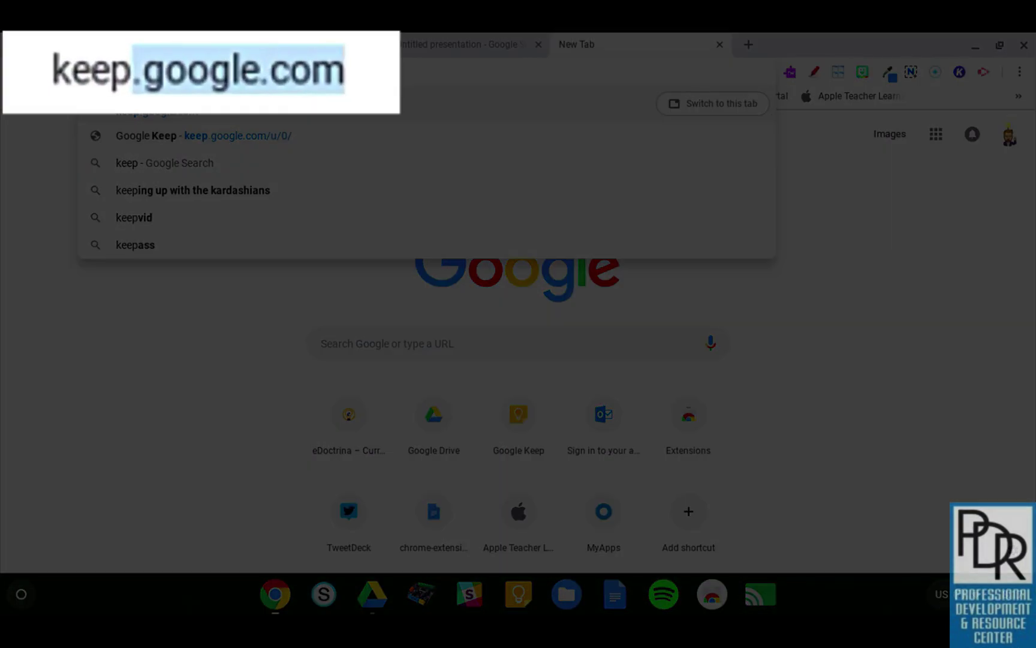
pyautogui.write('.google.com')
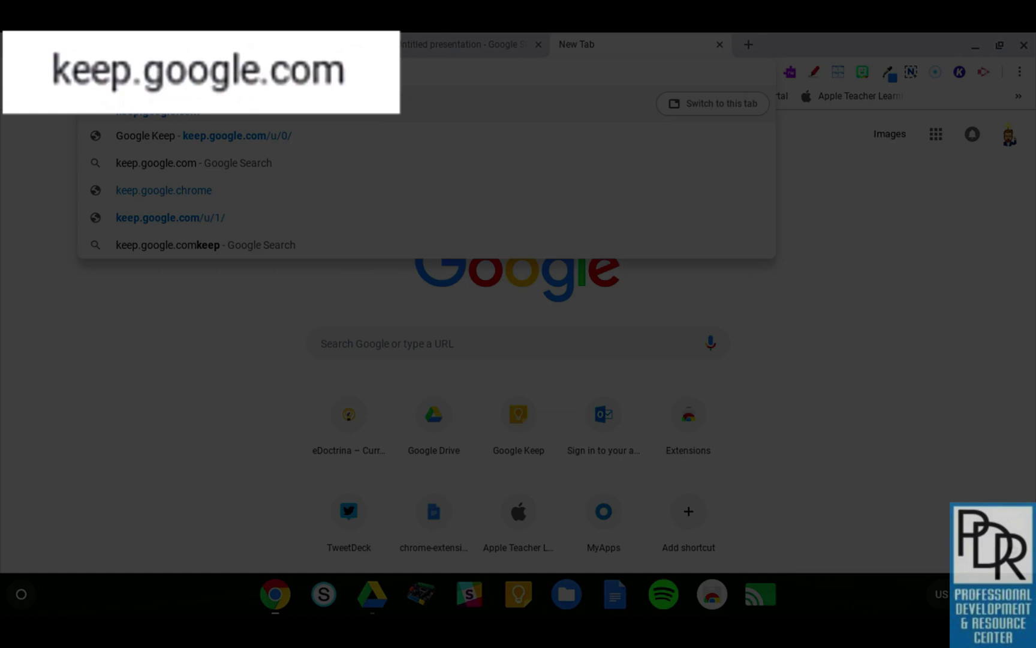
pyautogui.press('Return')
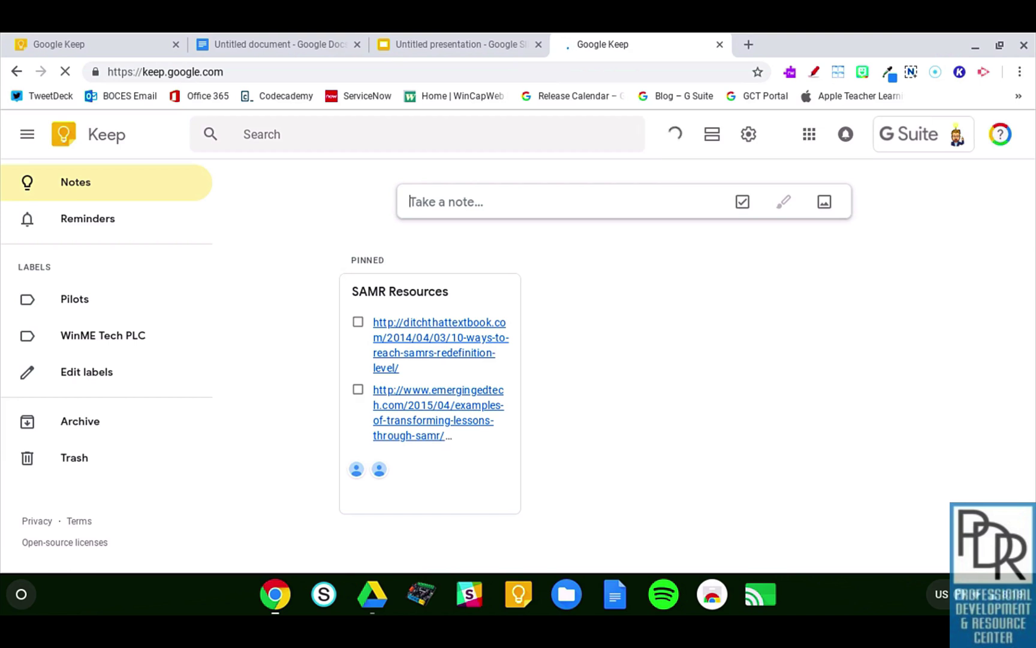
# Step: Create a new note titled 'Groceries' and place the cursor in its empty body
pyautogui.click(460, 199)
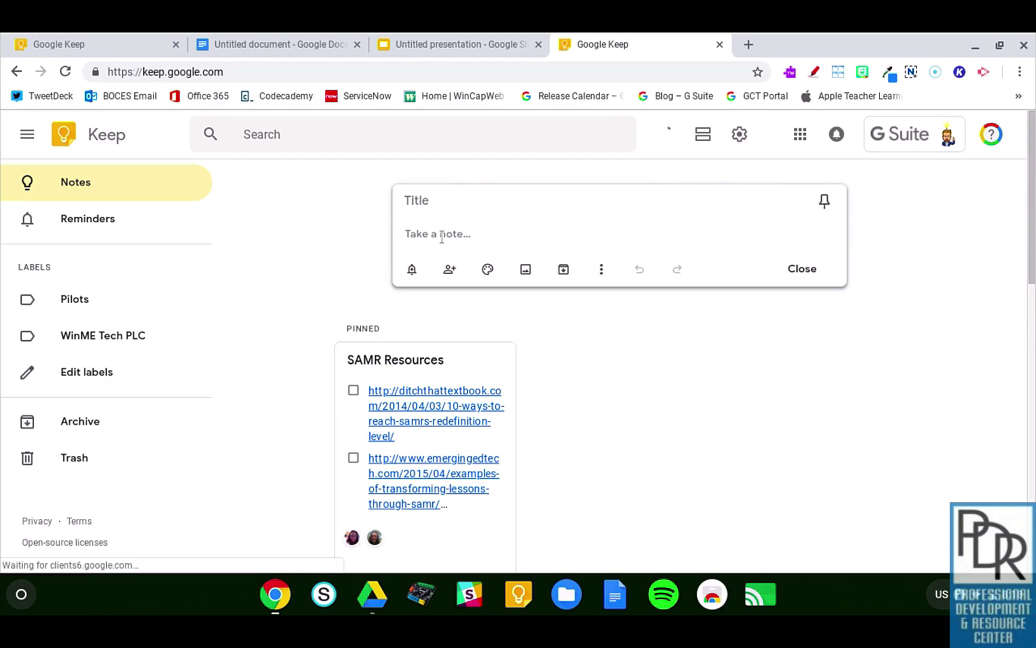
pyautogui.click(451, 201)
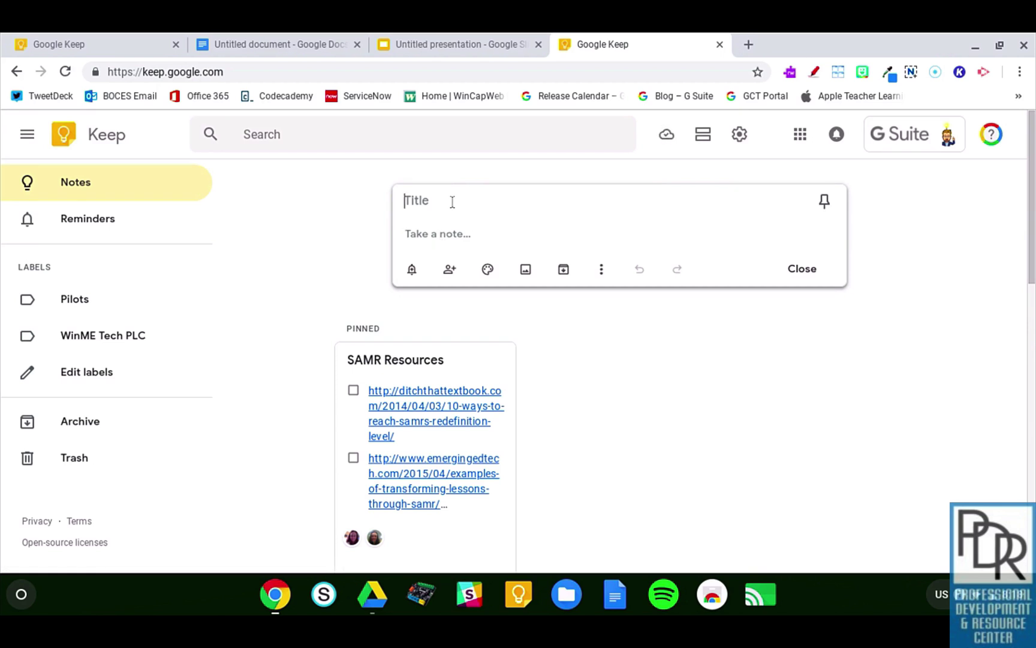
pyautogui.write('S')
pyautogui.press('BackSpace')
pyautogui.write('Groceries')
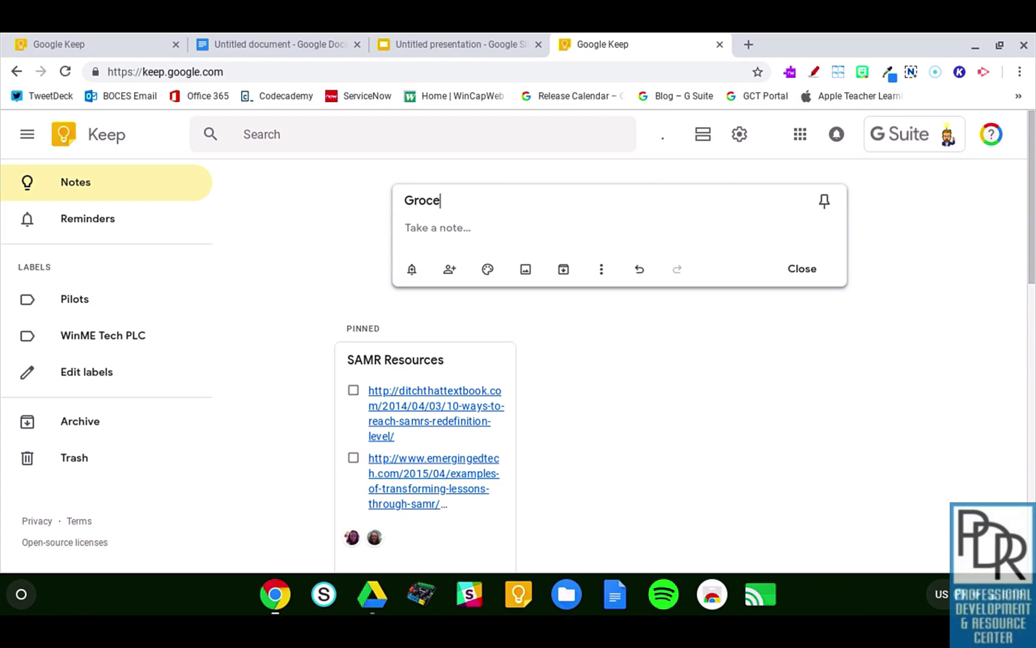
pyautogui.click(449, 230)
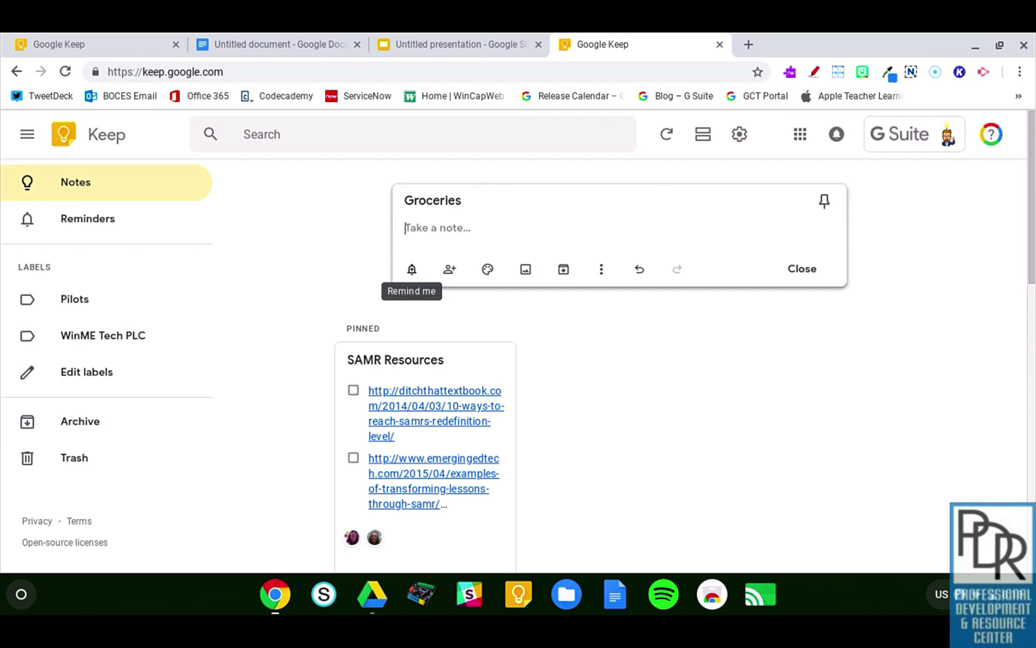
# Step: Cancel the Collaborators dialog so the Groceries note stays unshared, then bring up the colour palette
pyautogui.click(449, 271)
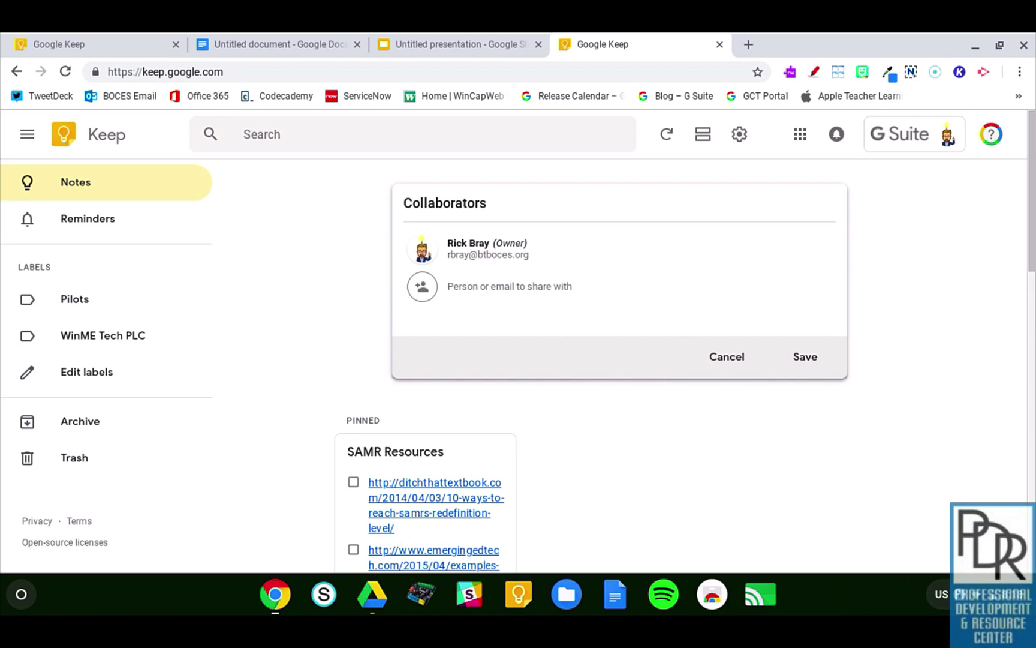
pyautogui.click(712, 357)
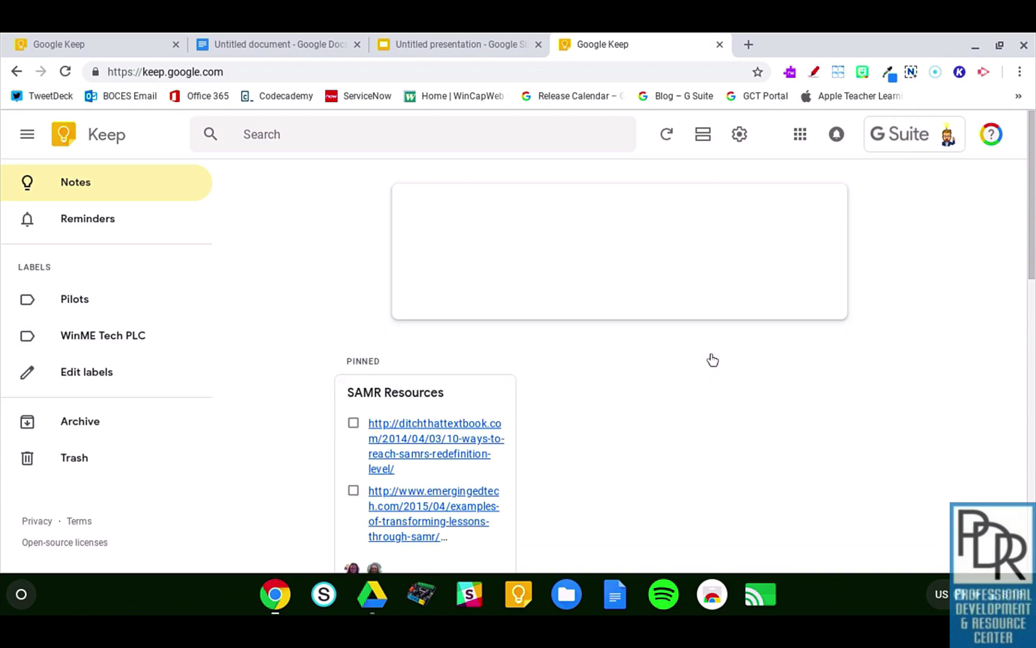
pyautogui.moveTo(489, 271)
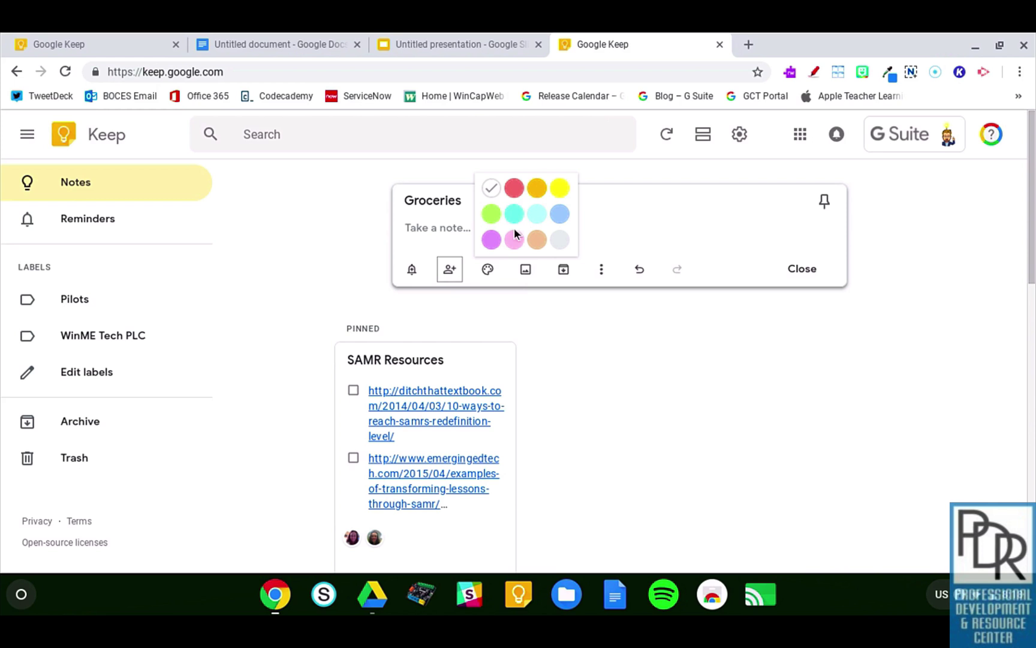
# Step: Colour the Groceries note light blue and open its More options menu
pyautogui.click(560, 214)
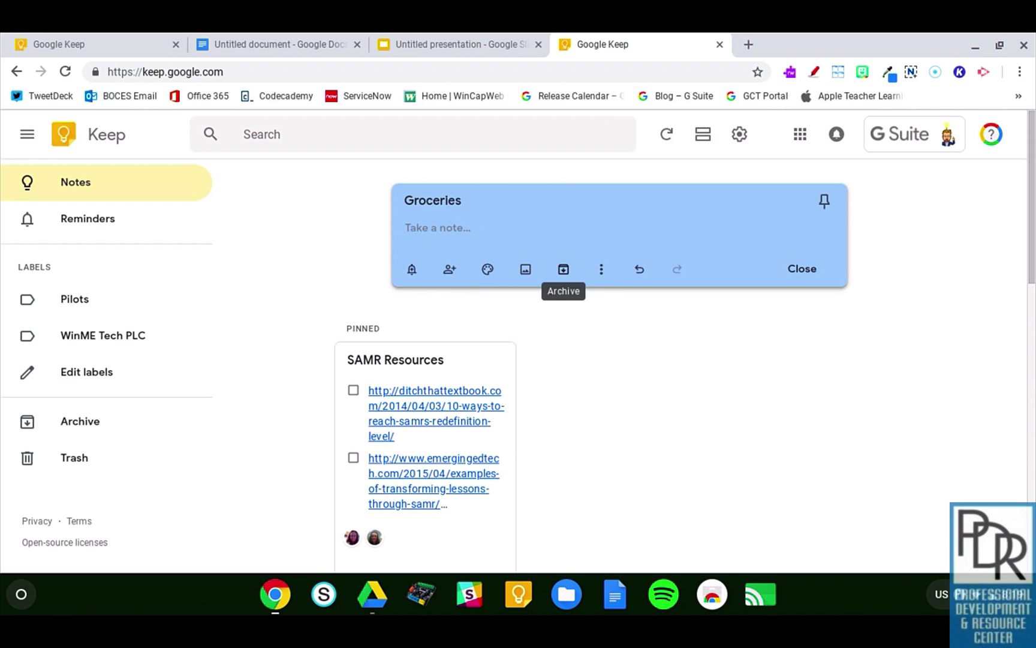
pyautogui.click(601, 269)
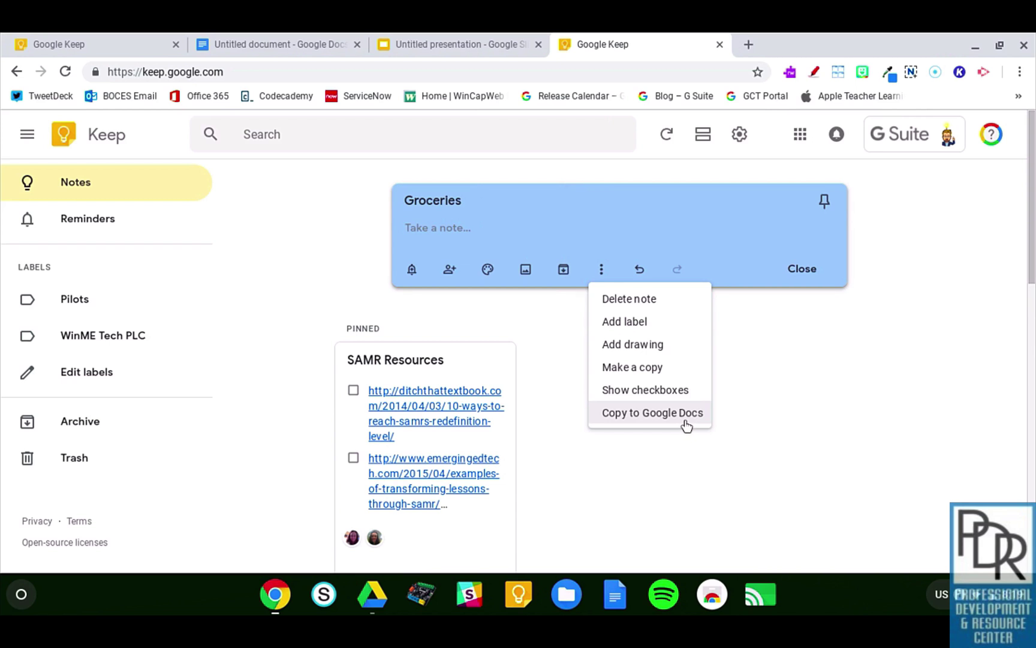
# Step: Dismiss the More menu by returning to the blue Groceries note's empty body
pyautogui.click(757, 229)
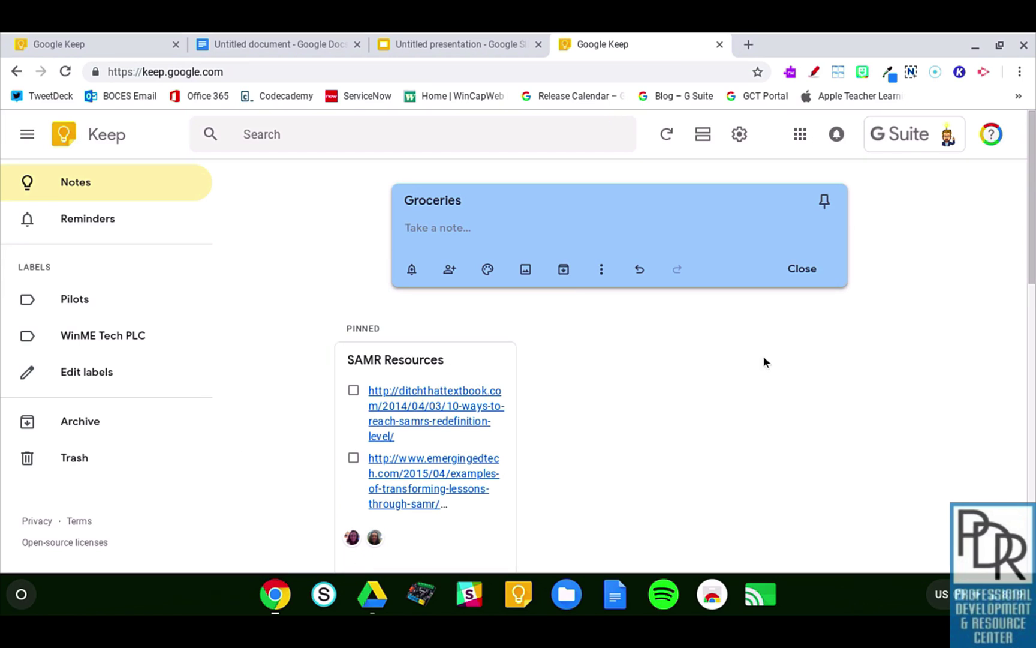
# Step: Close the Groceries note so it's saved as a blue card under Others, collapsing and re-expanding the sidebar
pyautogui.scroll(-6, 763, 361)
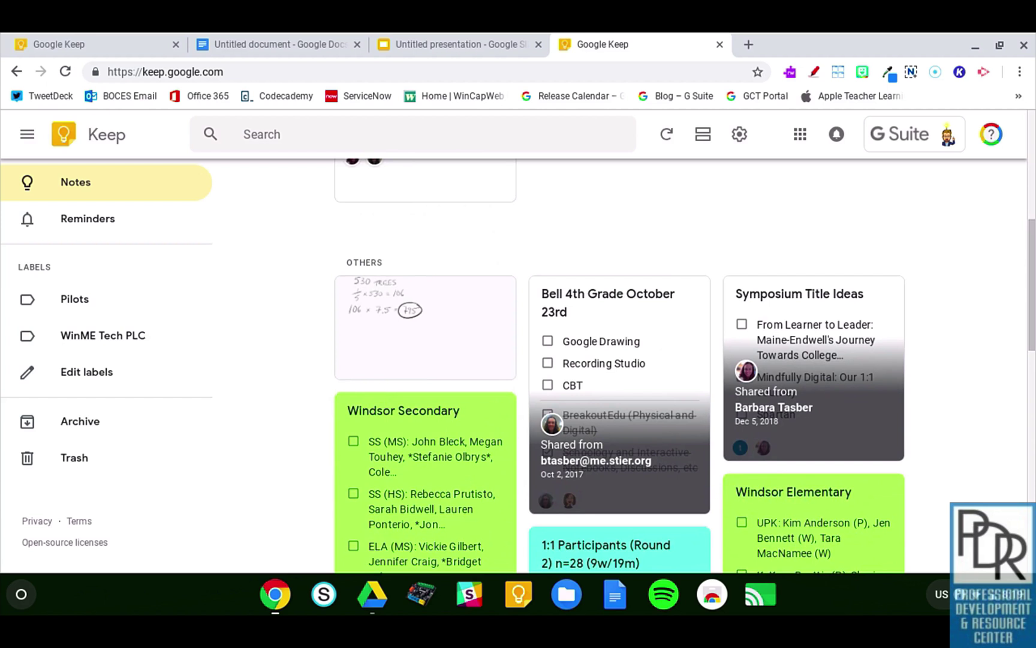
pyautogui.scroll(3, 671, 235)
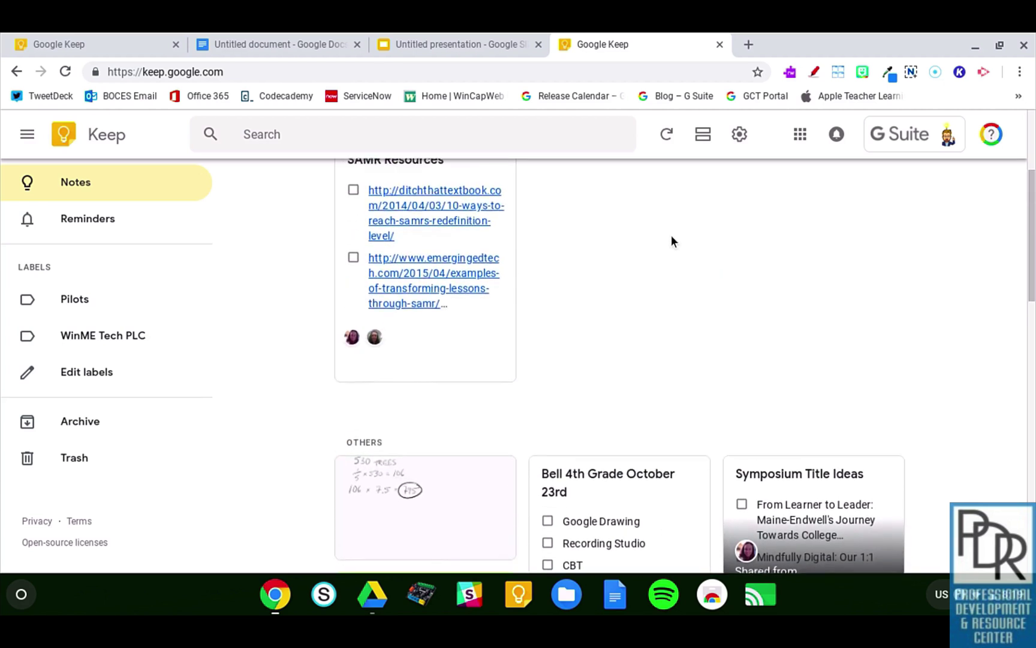
pyautogui.scroll(1, 671, 235)
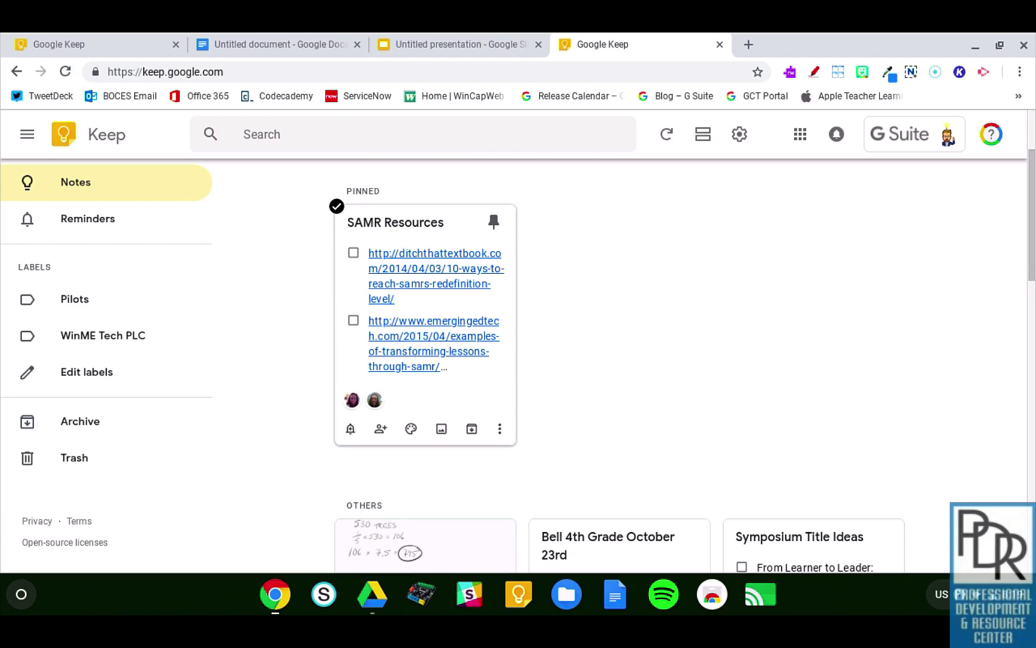
pyautogui.scroll(2, 317, 289)
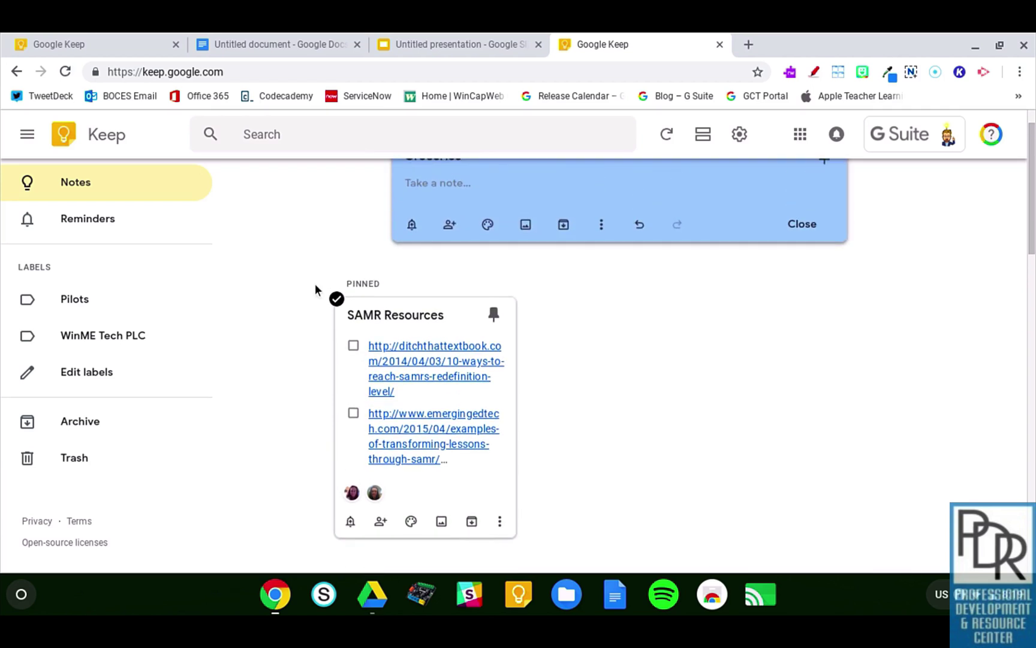
pyautogui.click(27, 133)
pyautogui.click(27, 133)
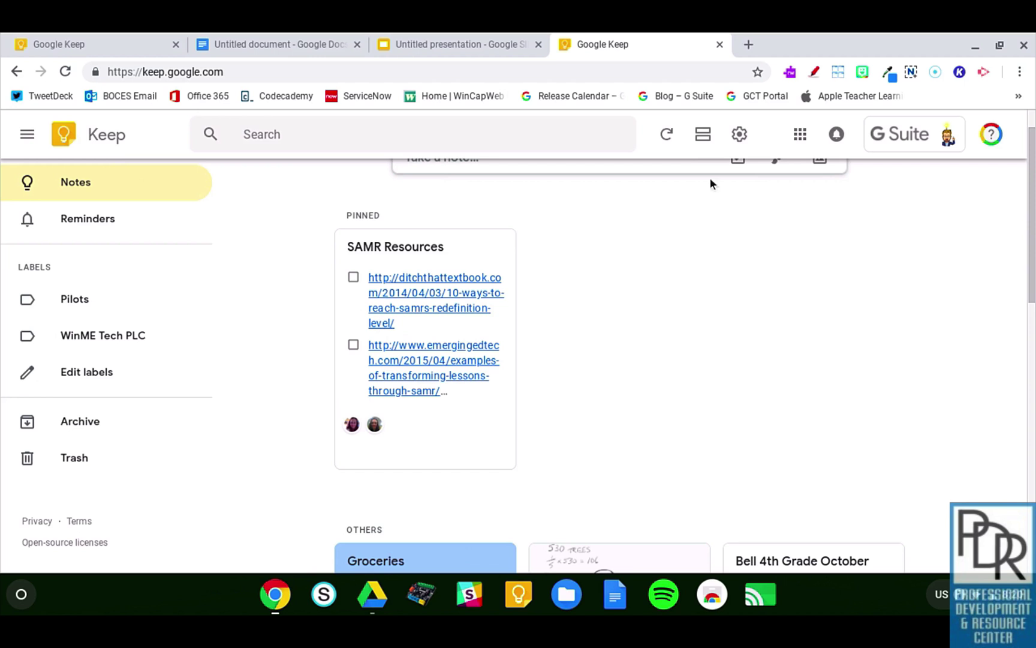
pyautogui.click(702, 134)
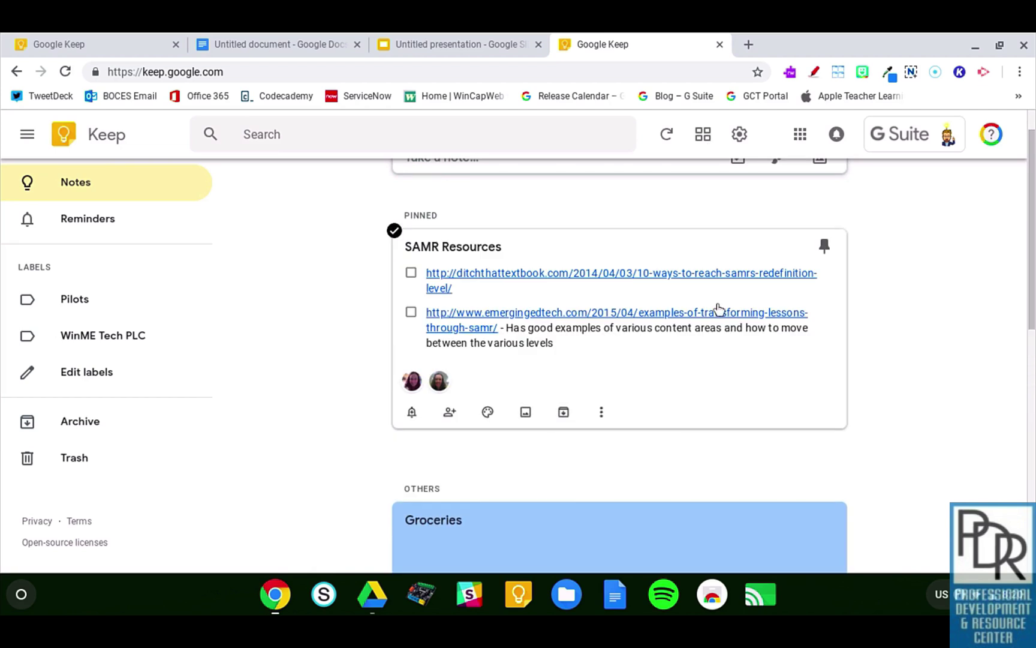
pyautogui.scroll(-10, 718, 309)
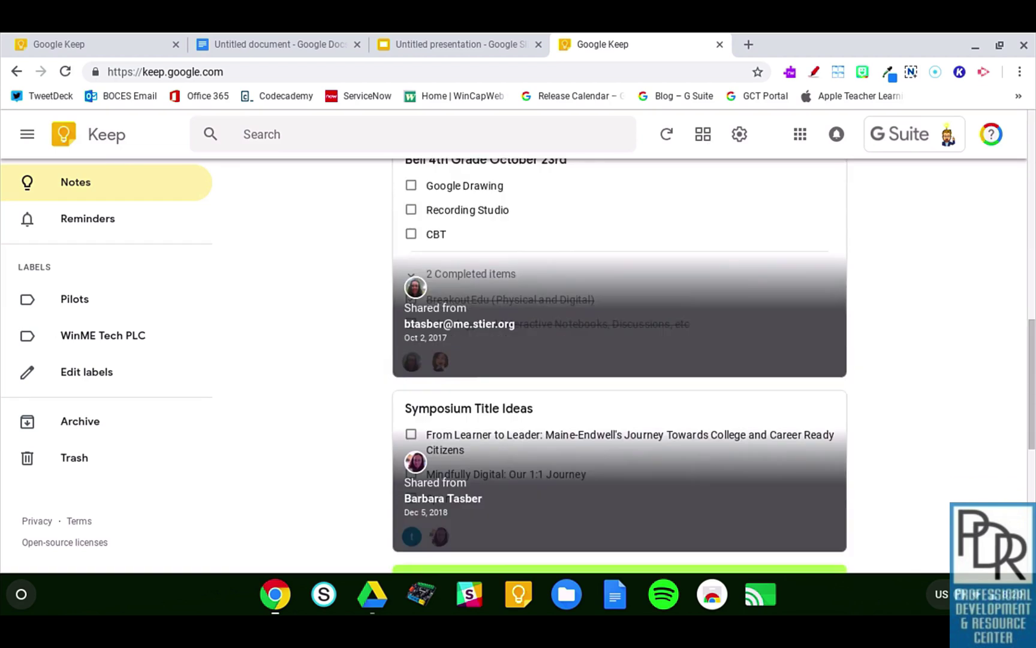
pyautogui.scroll(10, 619, 366)
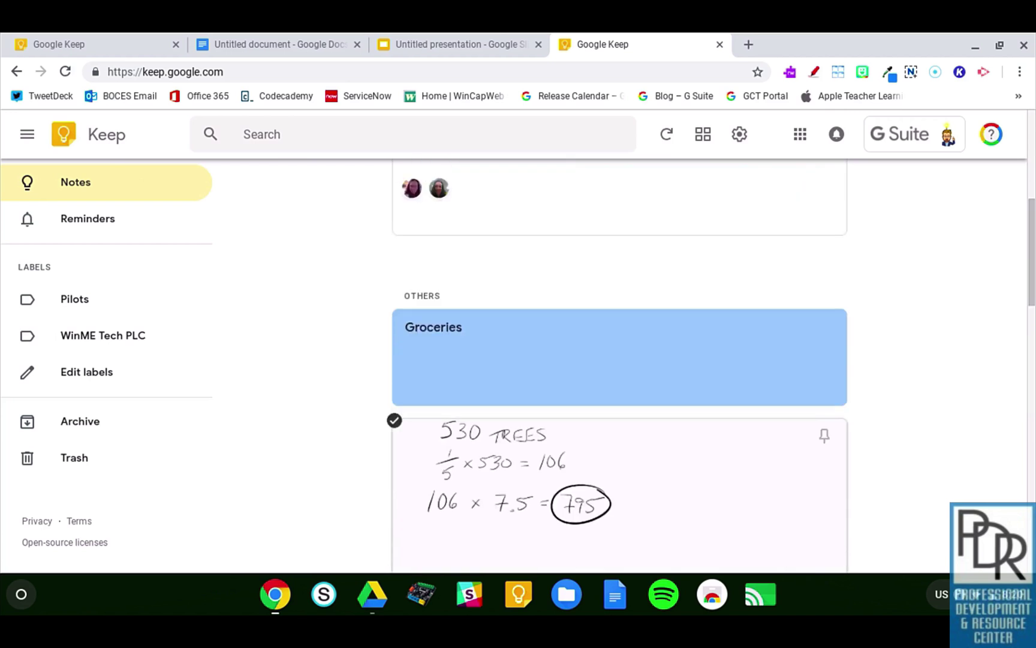
pyautogui.scroll(4, 731, 259)
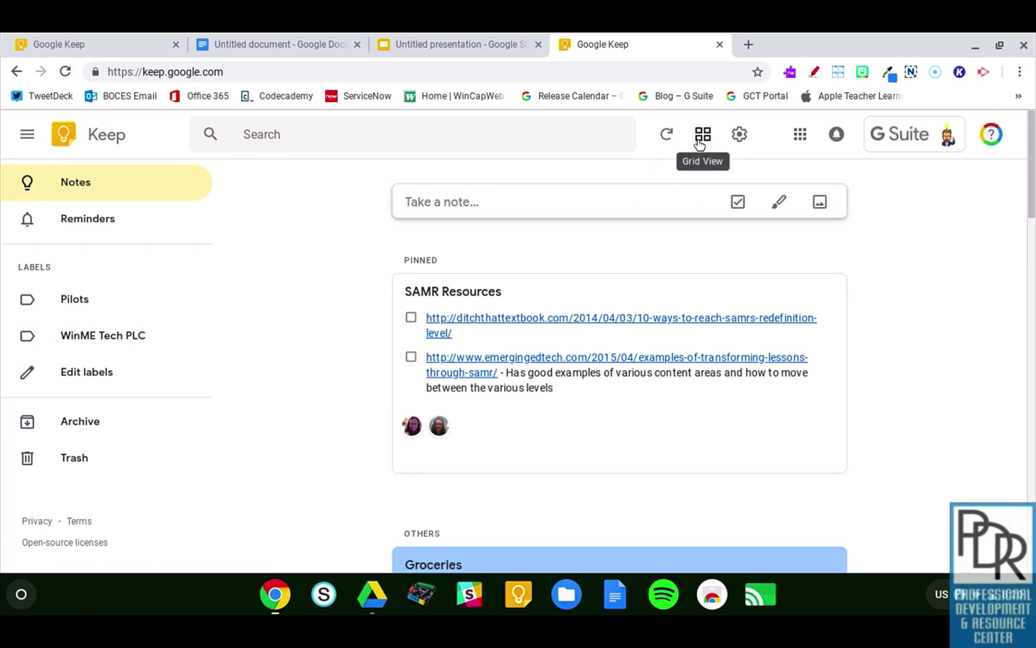
pyautogui.click(702, 138)
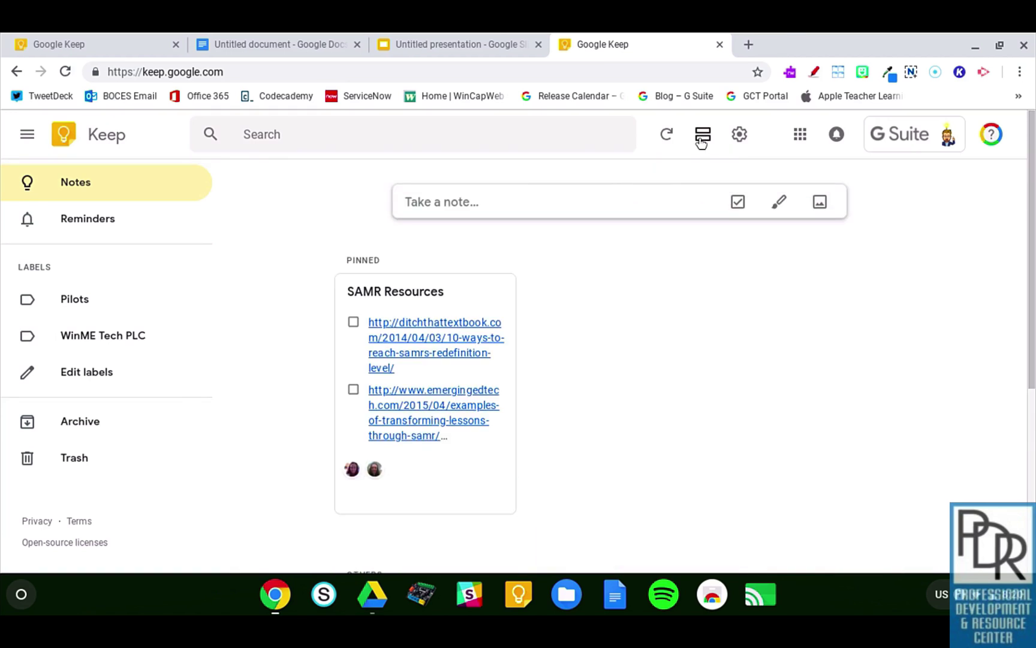
pyautogui.scroll(-2, 720, 441)
pyautogui.scroll(-6, 719, 439)
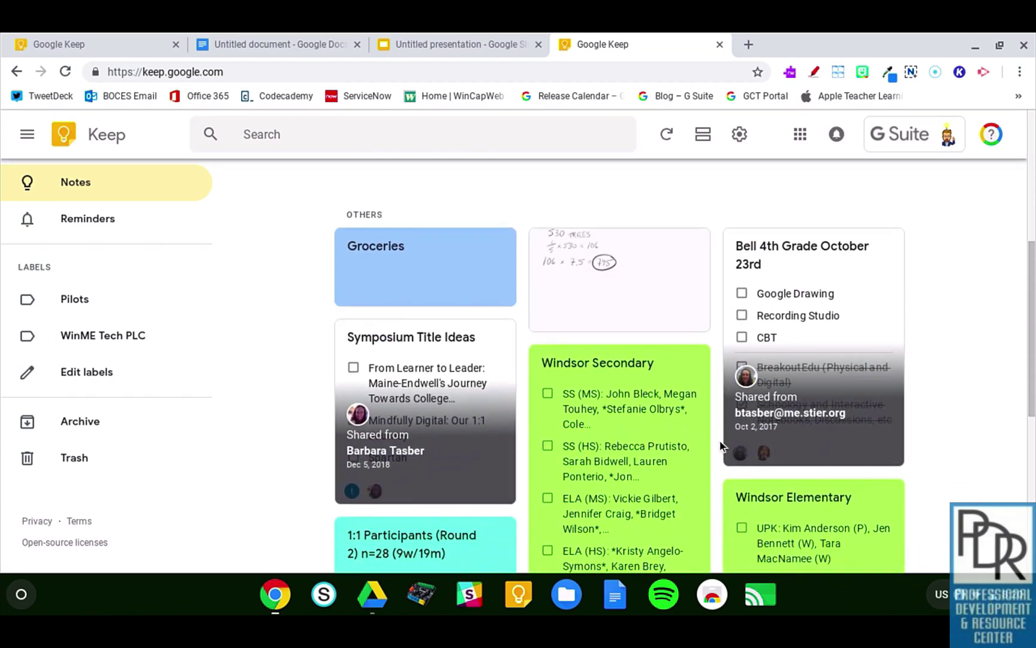
pyautogui.scroll(-15, 720, 440)
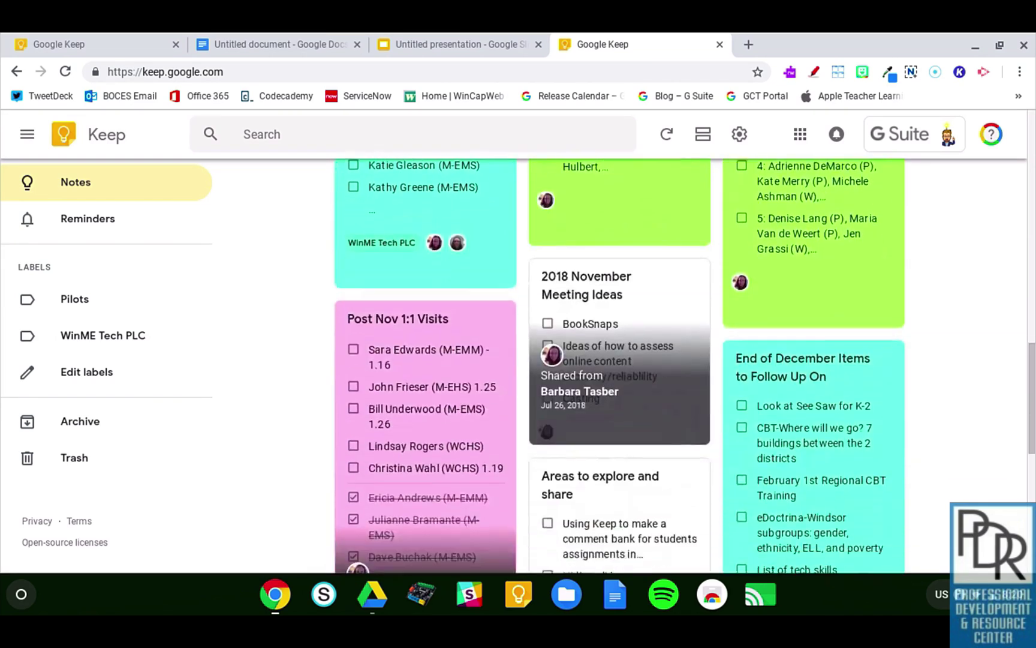
pyautogui.scroll(20, 719, 440)
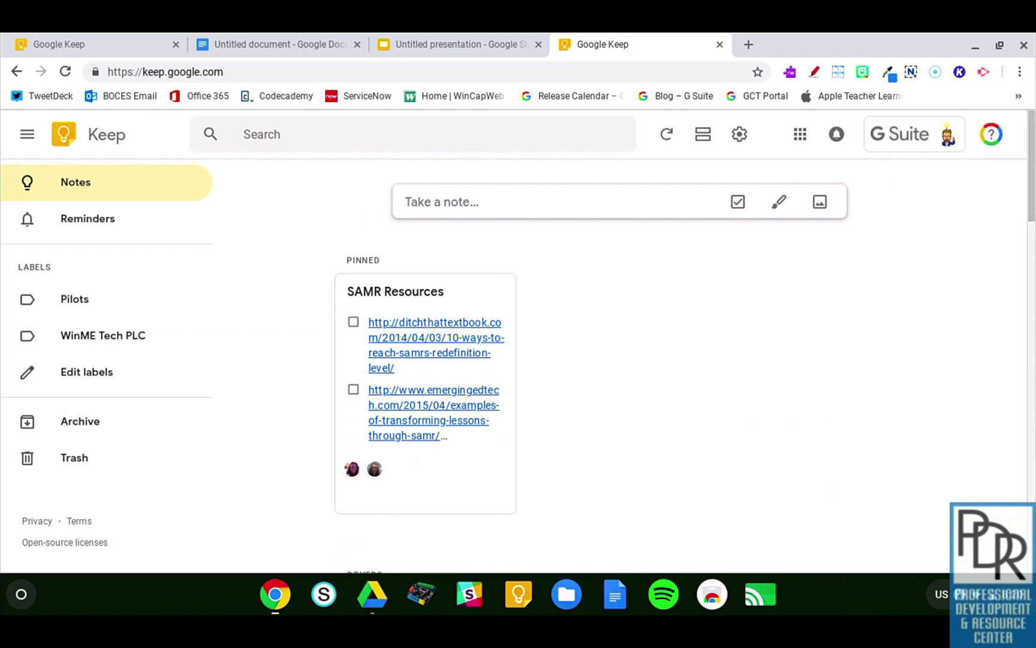